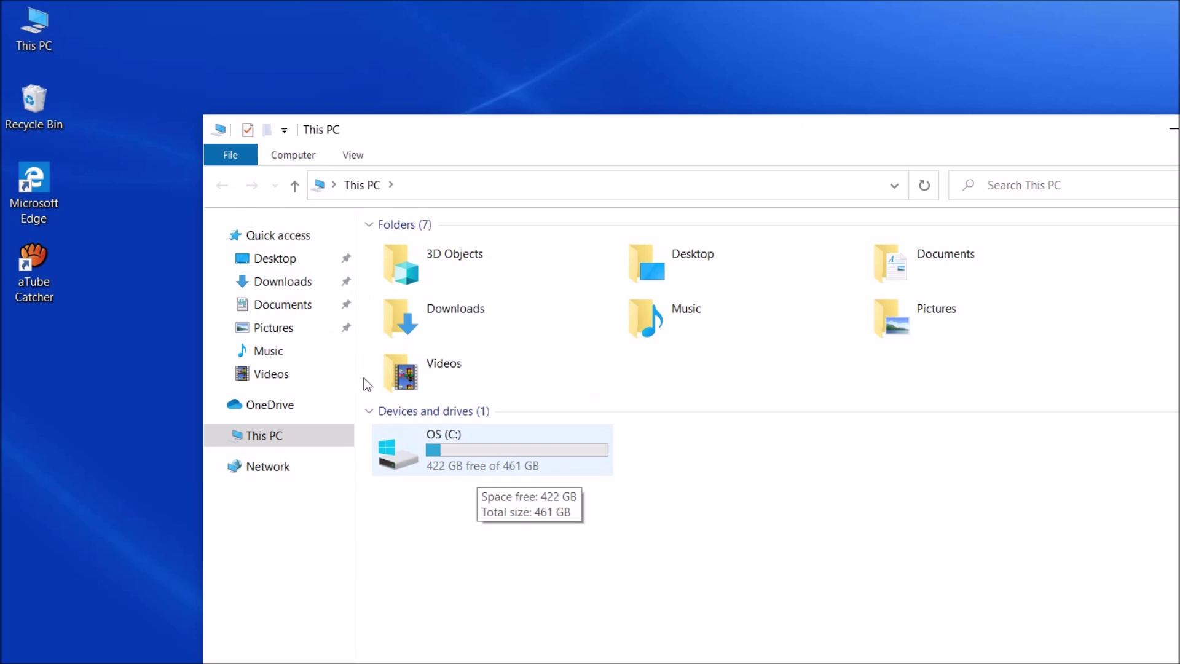
# Close the This PC window showing OS (C:) with 422 GB free.
pyautogui.hotkey('alt', 'F4')
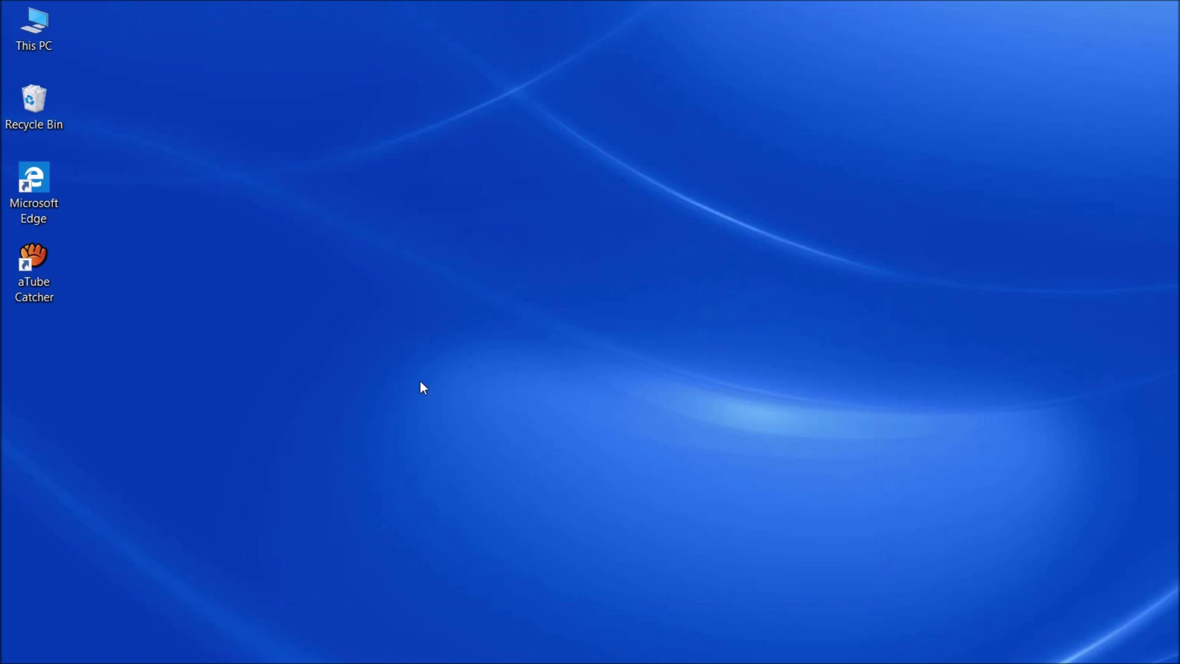
# Launch Disk Management from a Start search for 'disc management'.
pyautogui.click(108, 656)
pyautogui.write('disc')
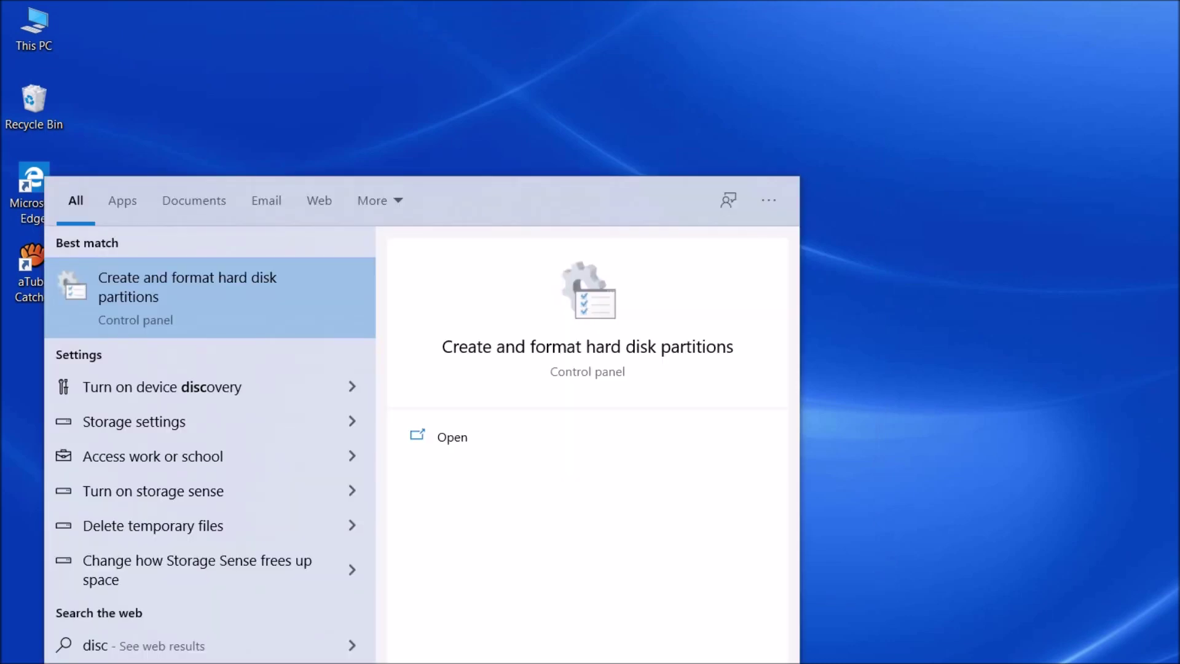
pyautogui.write(' manag')
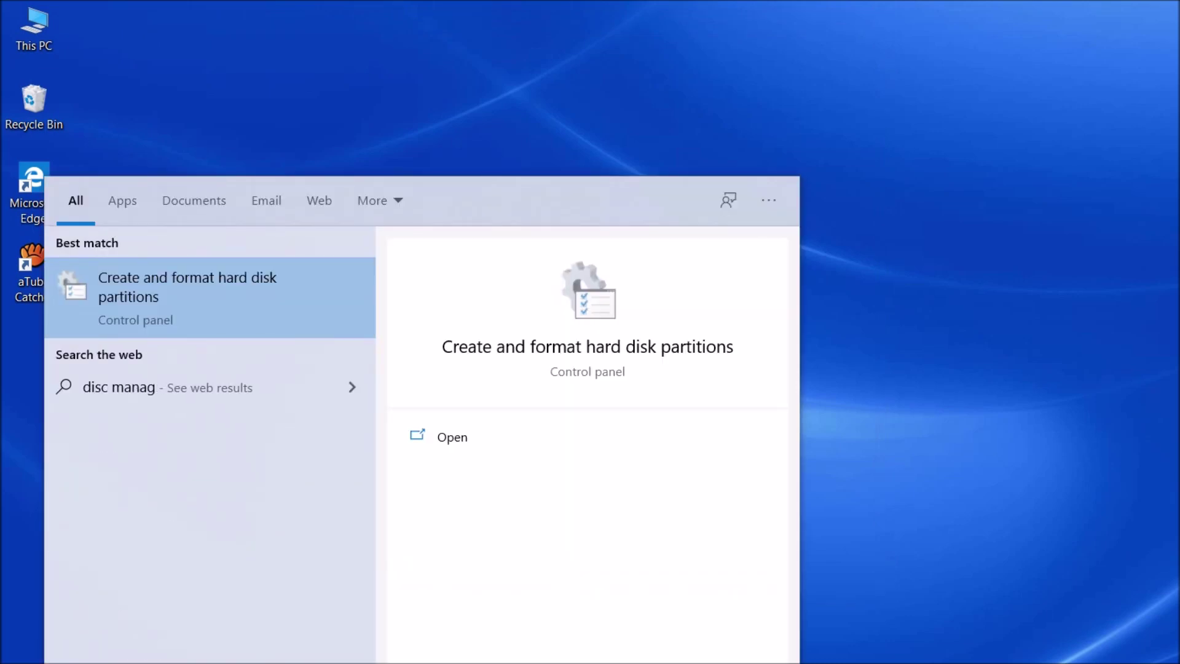
pyautogui.write('emen')
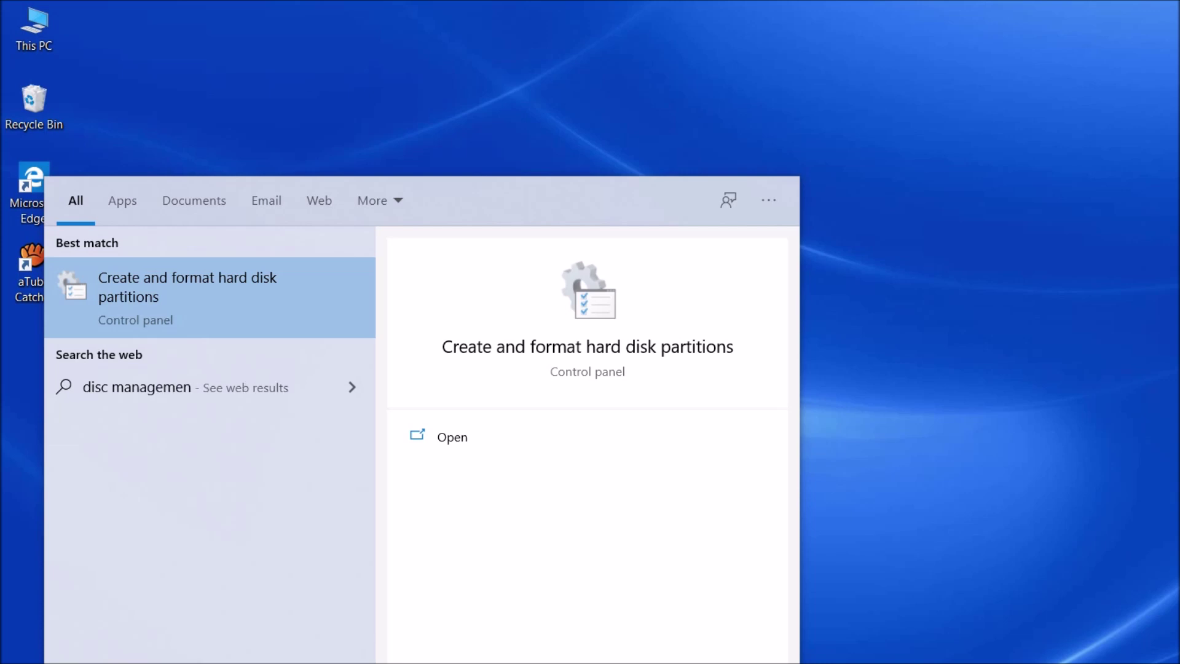
pyautogui.write('t')
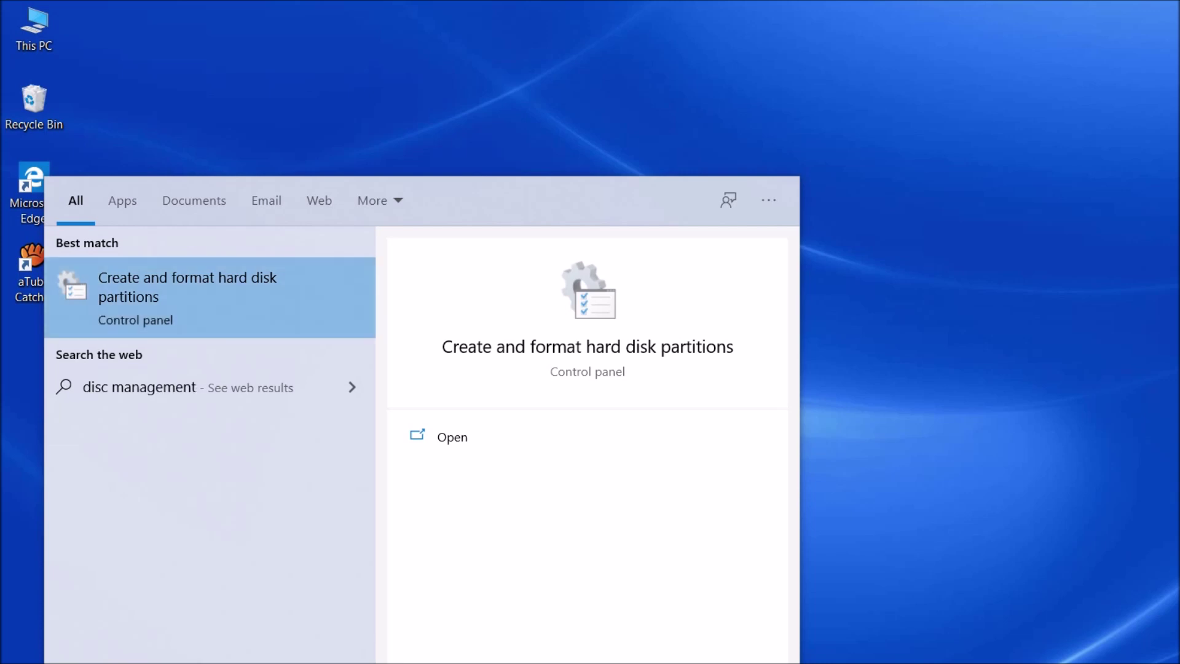
pyautogui.press('Return')
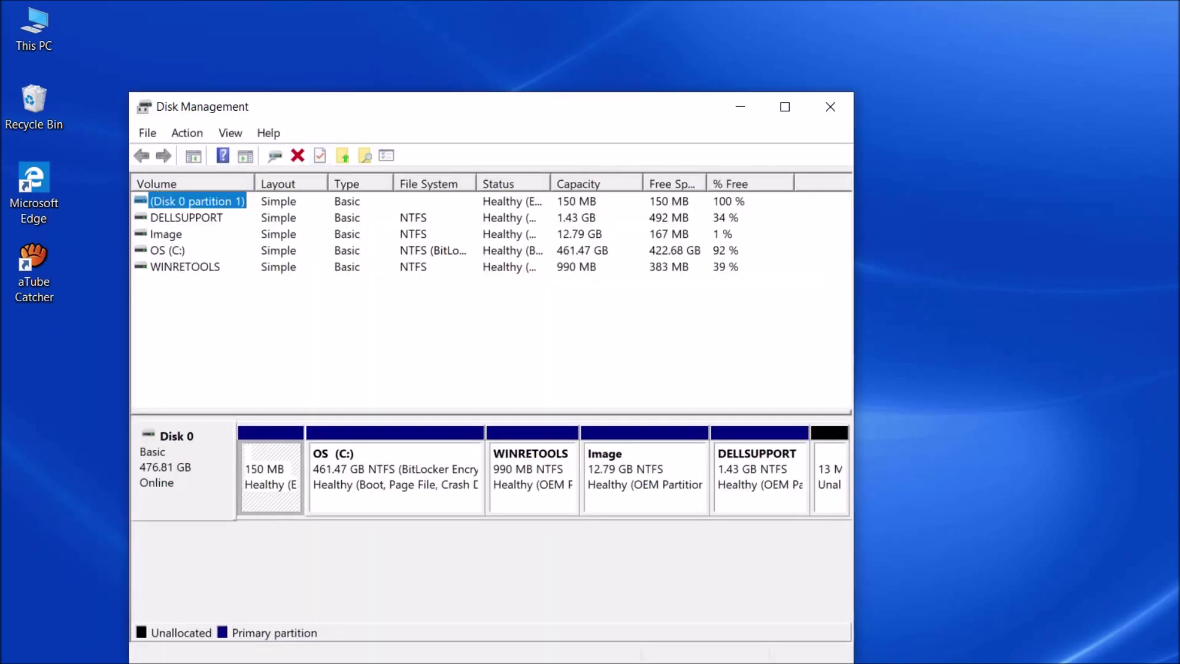
# Maximize Disk Management and select the OS (C:) partition in the disk map.
pyautogui.moveTo(445, 95); pyautogui.dragTo(484, 96)
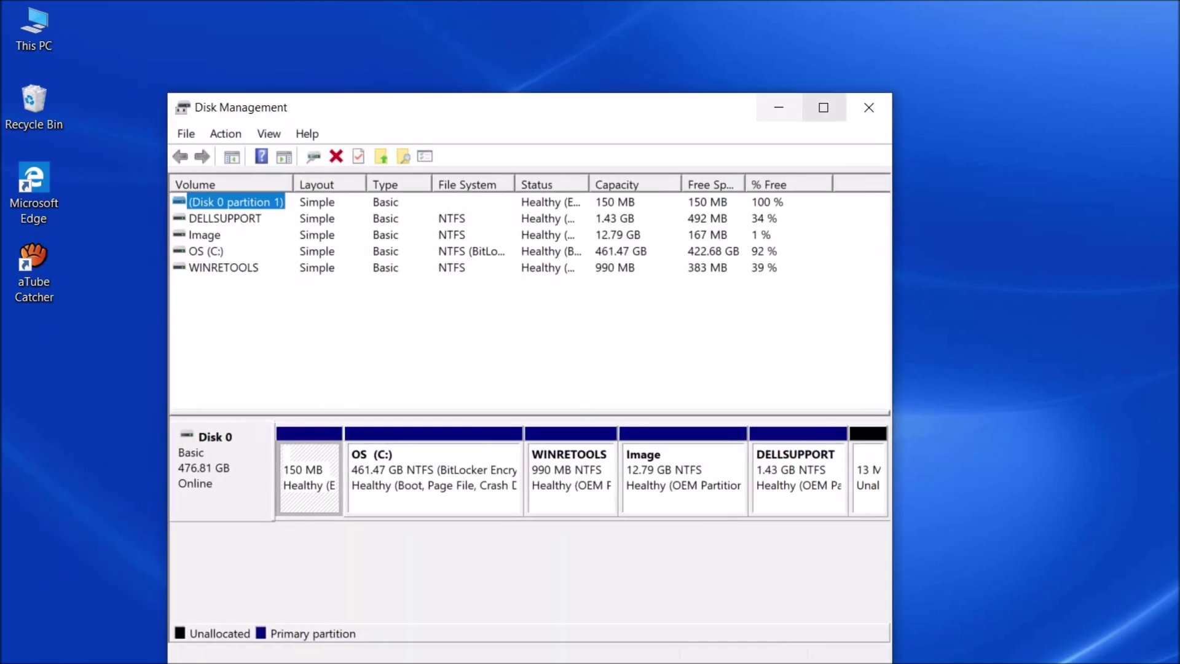
pyautogui.click(824, 107)
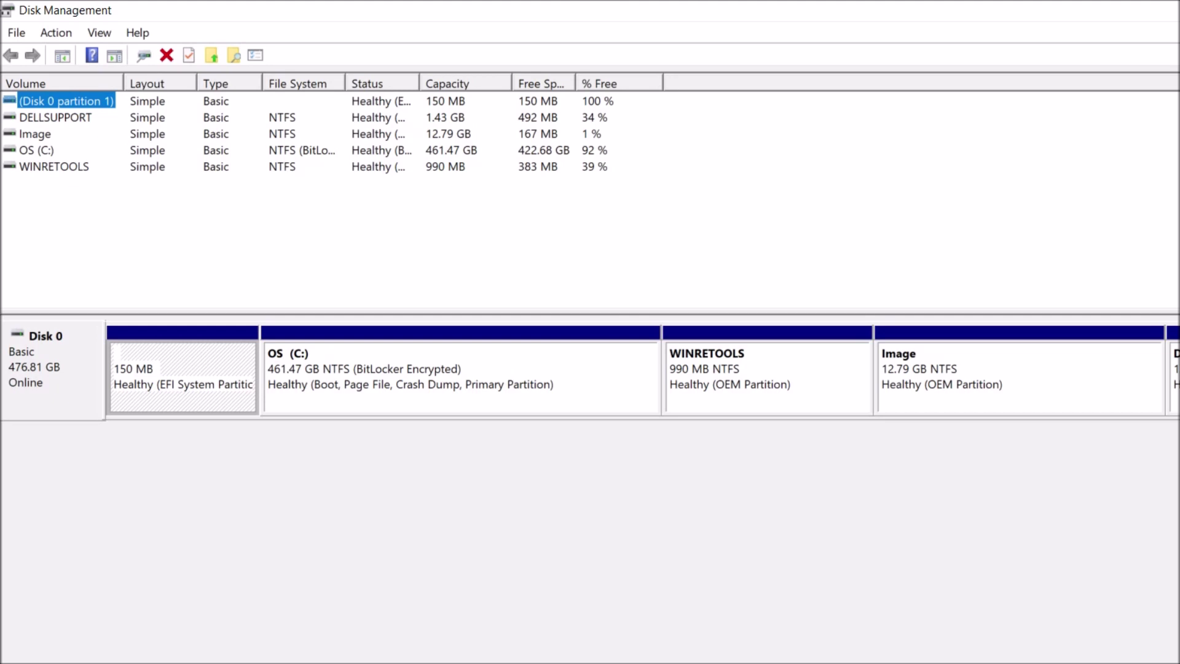
pyautogui.click(461, 378)
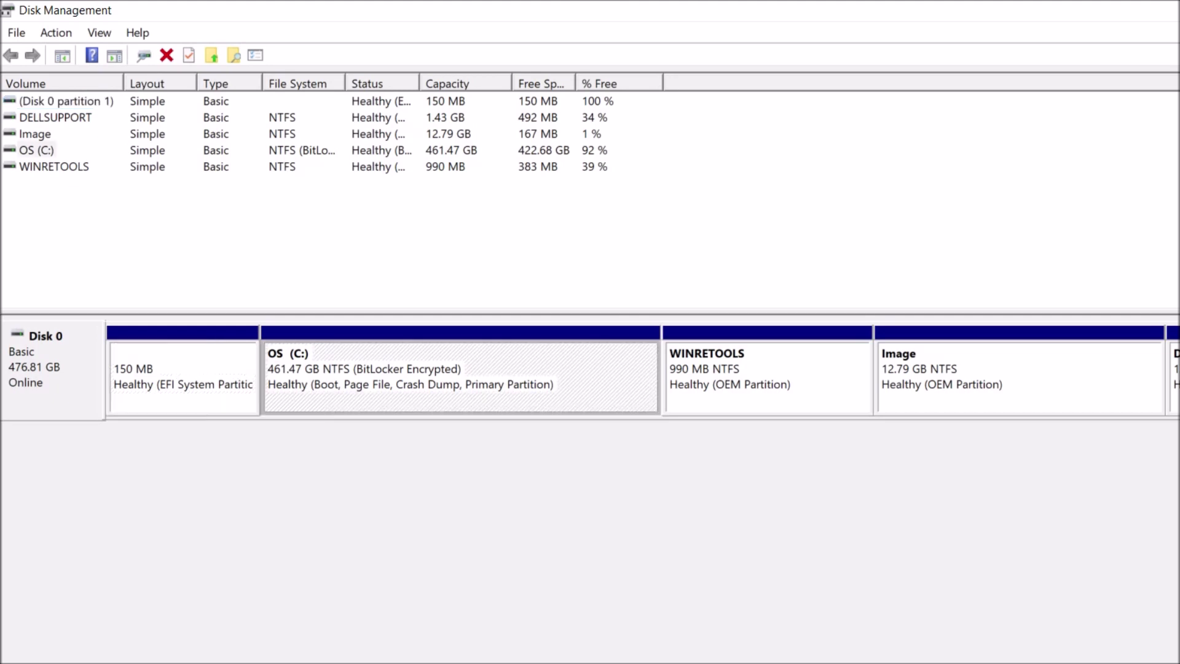
# Shrink OS (C:) to 121.69 GB, leaving 339.78 GB unallocated on Disk 0.
pyautogui.rightClick(399, 389)
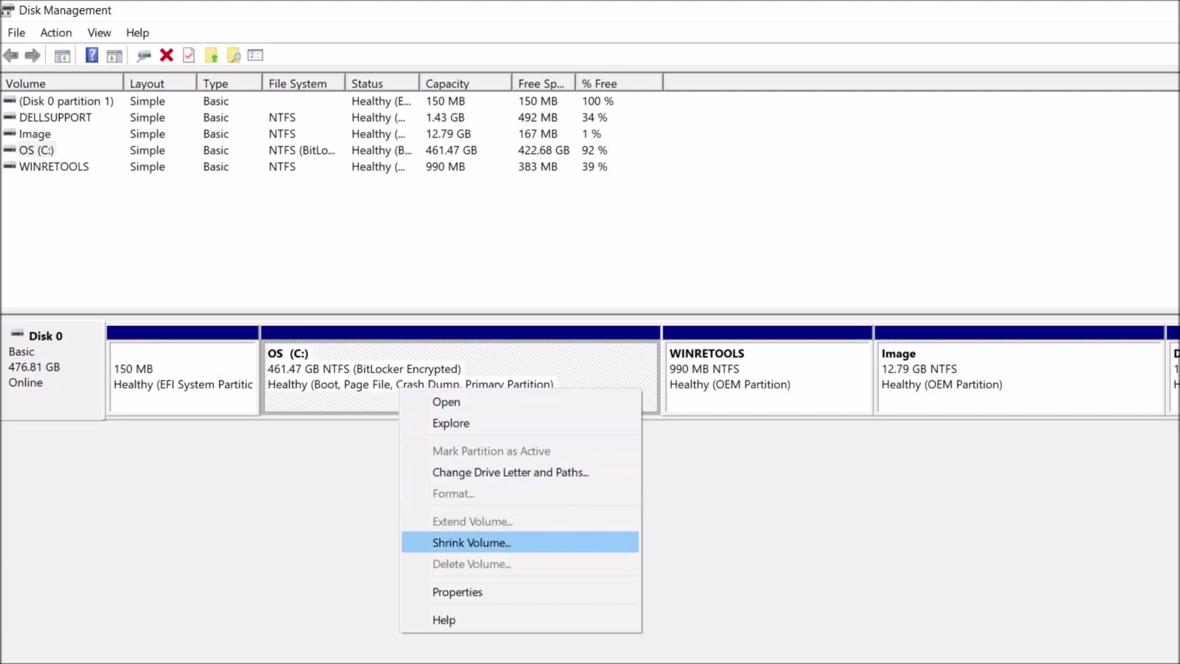
pyautogui.click(471, 542)
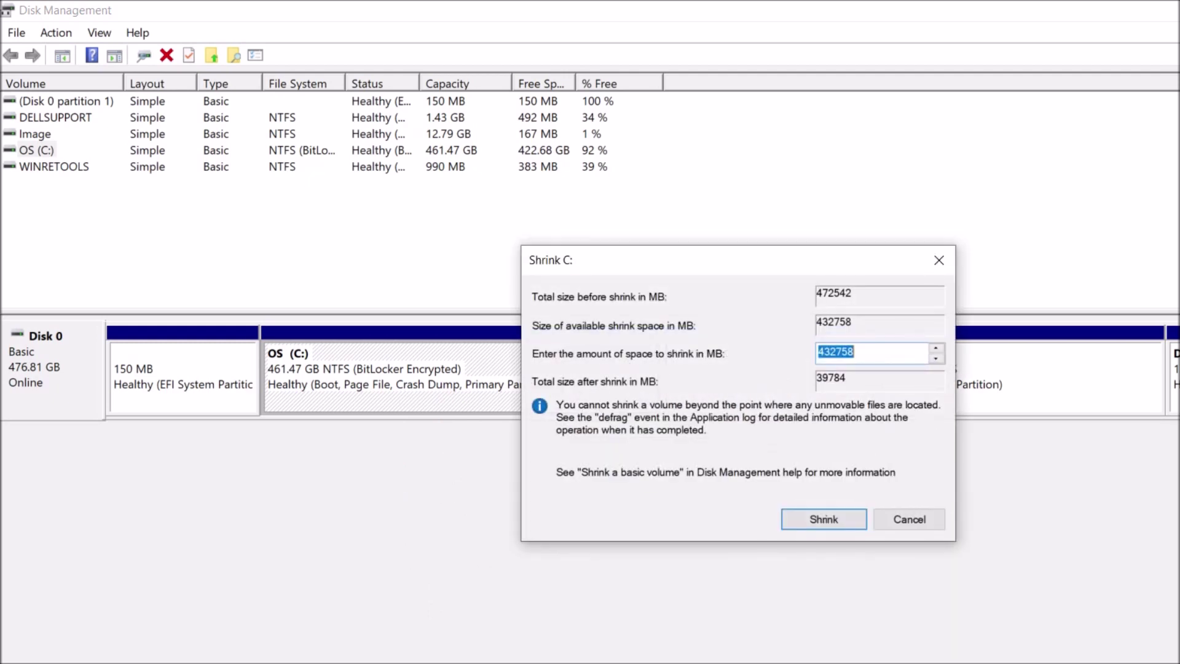
pyautogui.press('Home')
pyautogui.hotkey('shift', 'Right')
pyautogui.hotkey('shift', 'Right')
pyautogui.hotkey('shift', 'Right')
pyautogui.write('12')
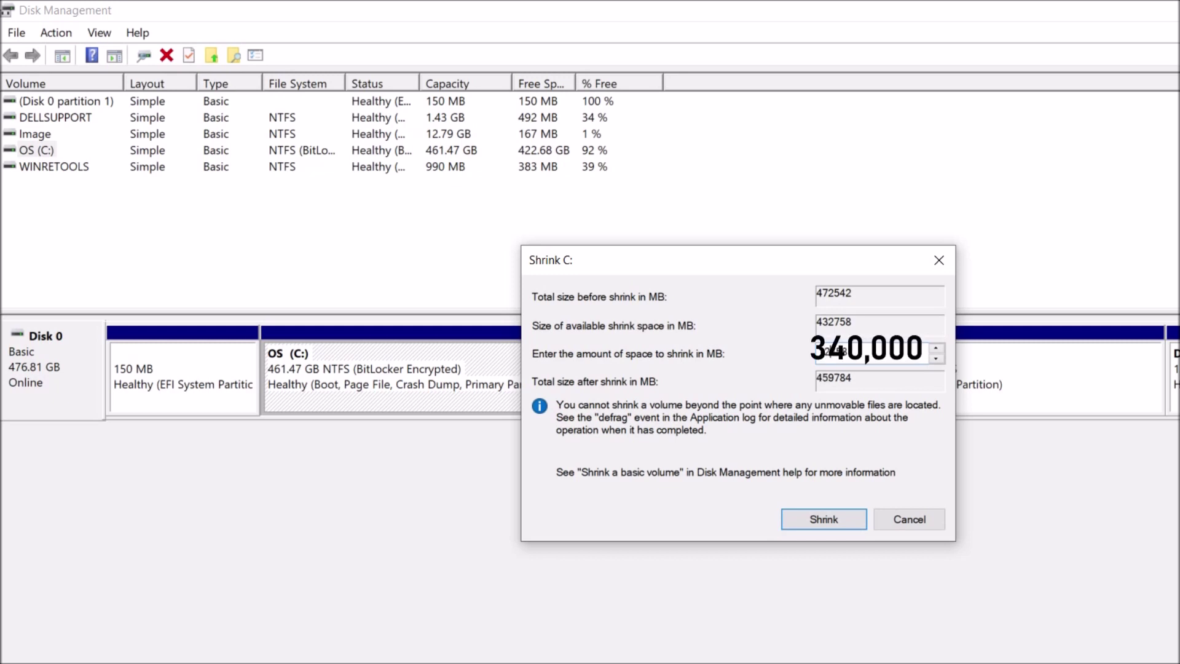
pyautogui.write('0')
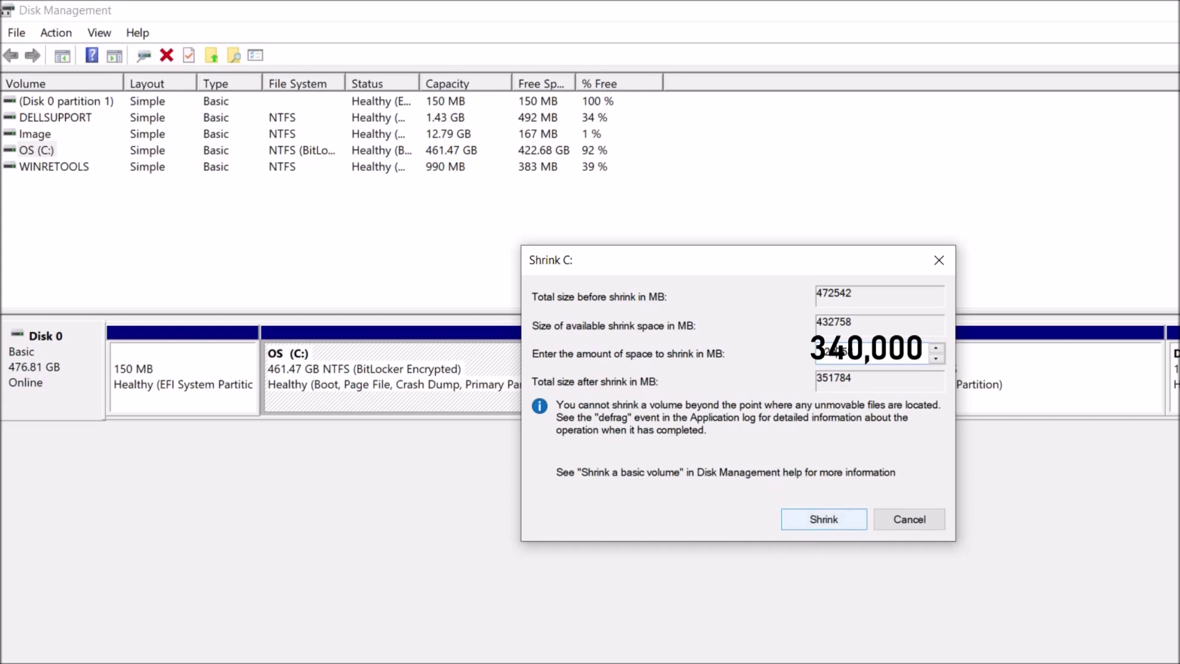
pyautogui.press('Return')
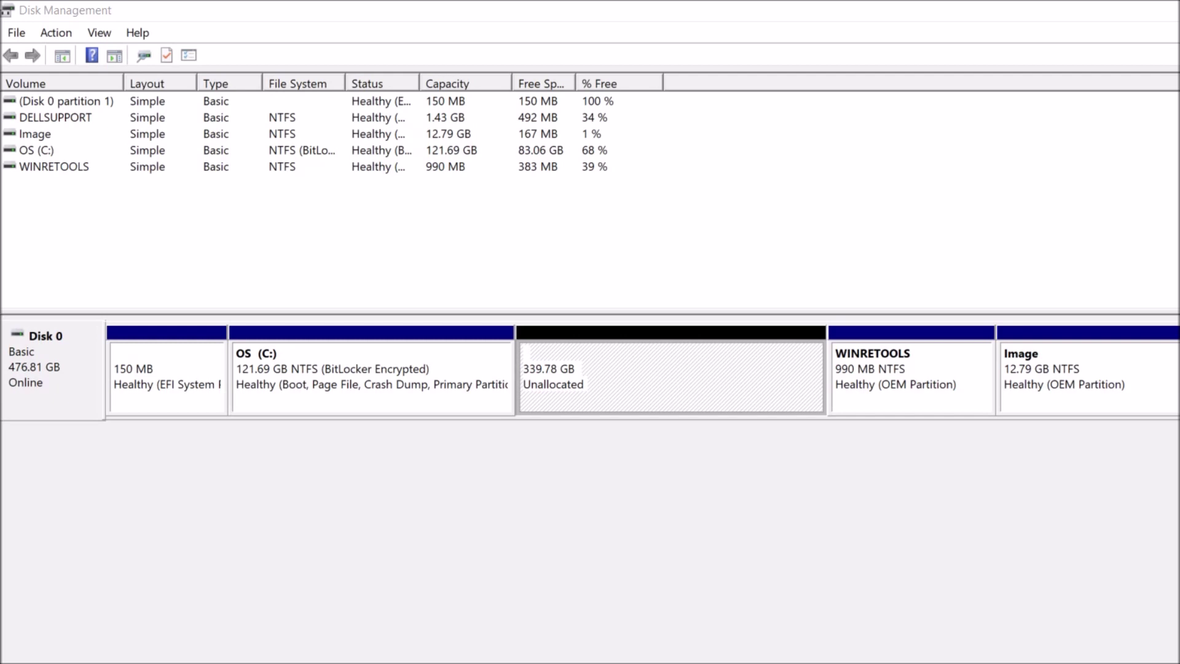
# Start a New Simple Volume on the 339.78 GB unallocated space.
pyautogui.rightClick(650, 392)
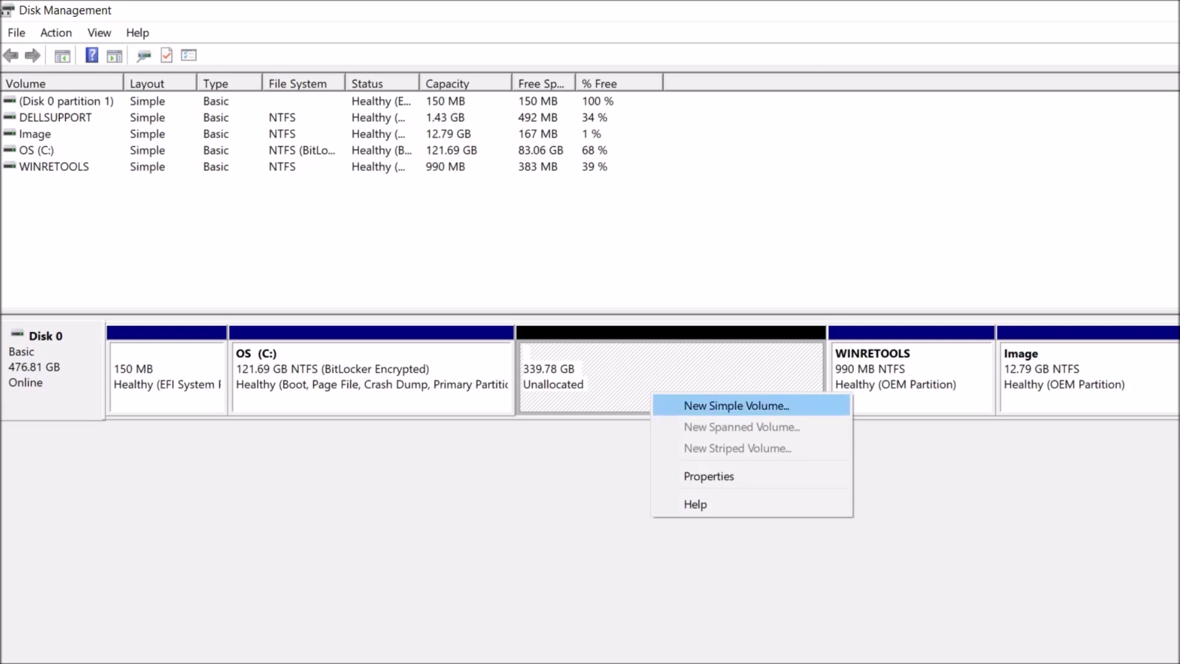
pyautogui.click(736, 406)
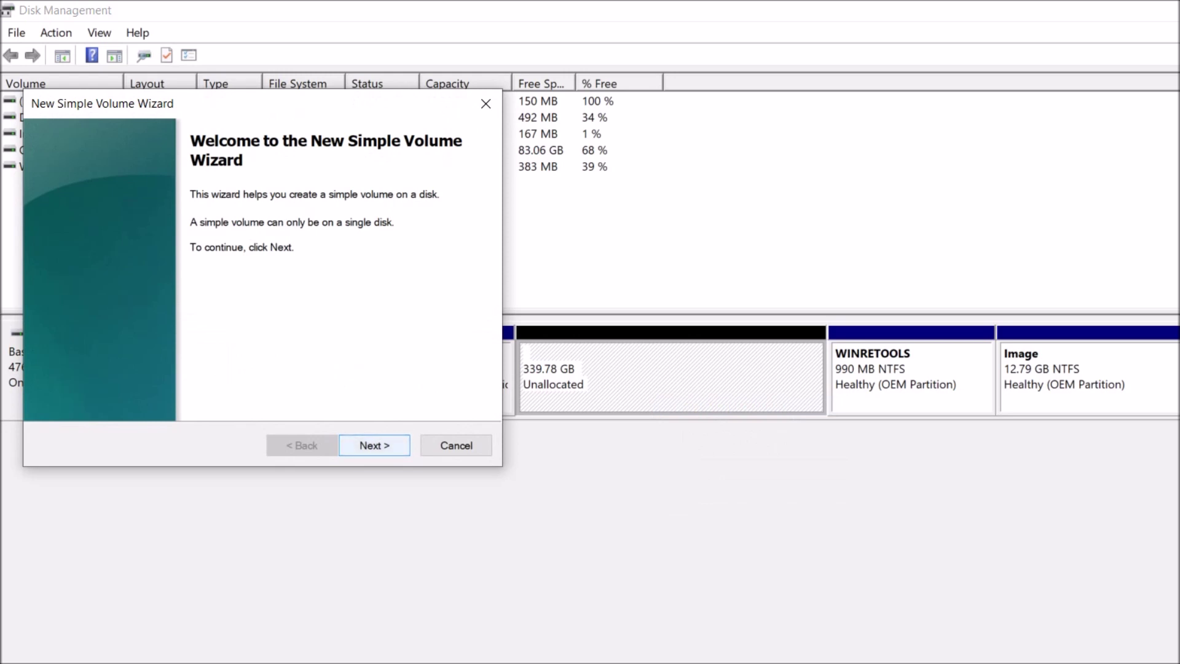
# Create a 160935 MB unlabeled NTFS volume with drive letter D.
pyautogui.click(374, 445)
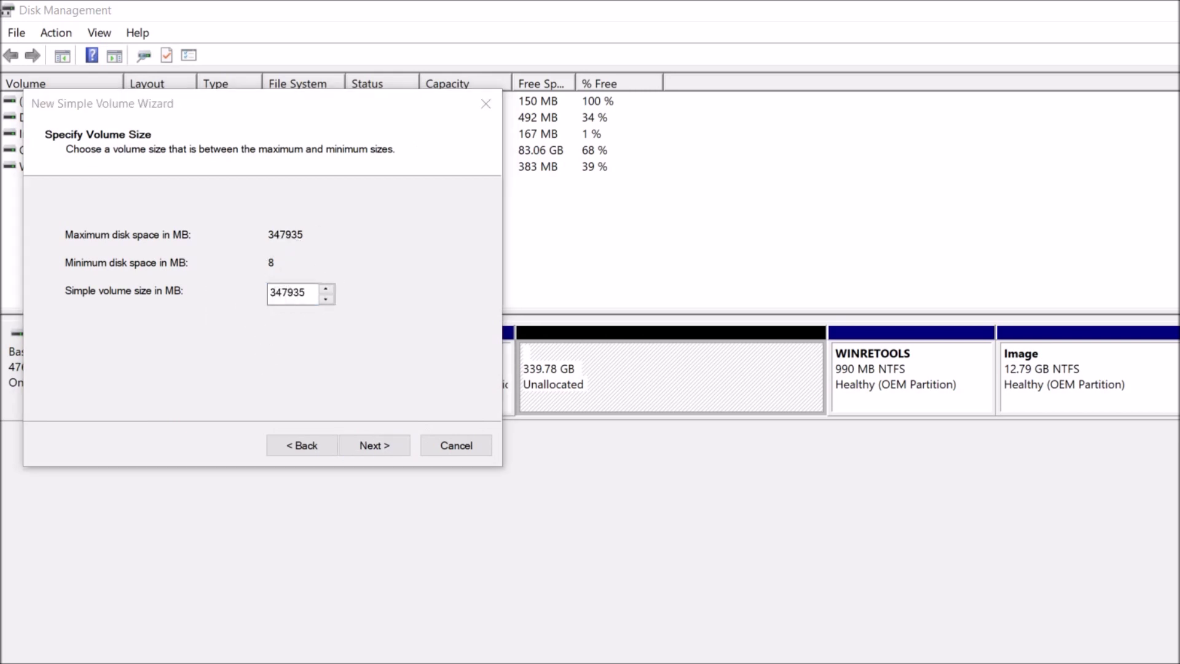
pyautogui.click(287, 293)
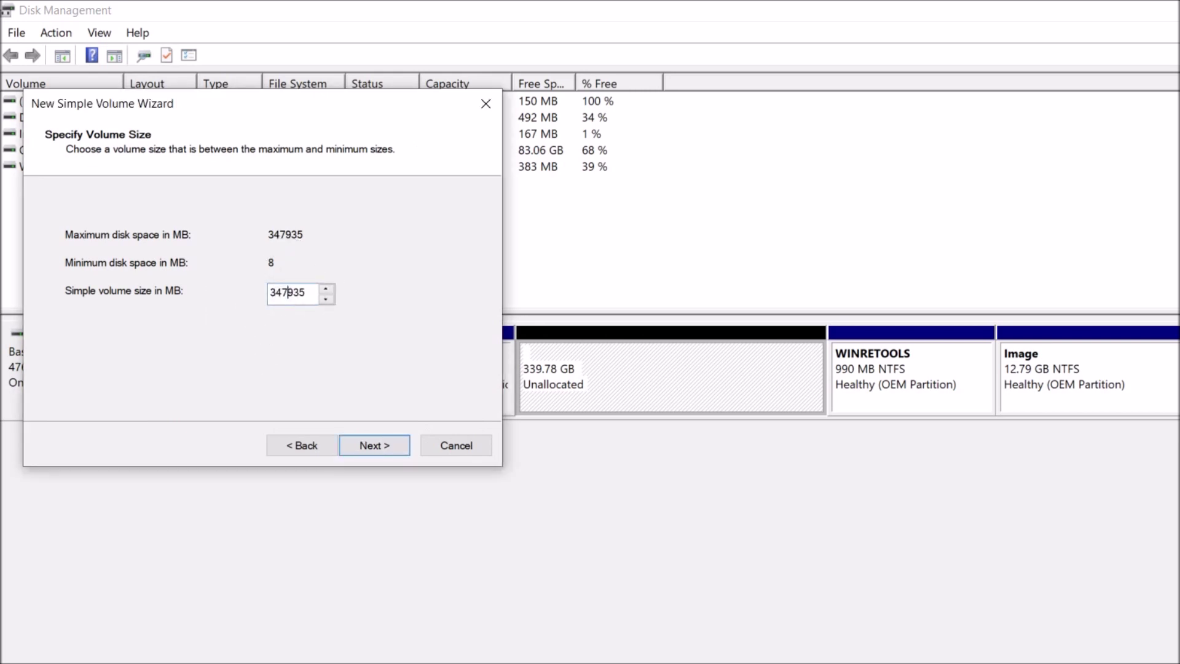
pyautogui.moveTo(287, 292); pyautogui.dragTo(269, 293)
pyautogui.write('16')
pyautogui.write('0')
pyautogui.click(374, 445)
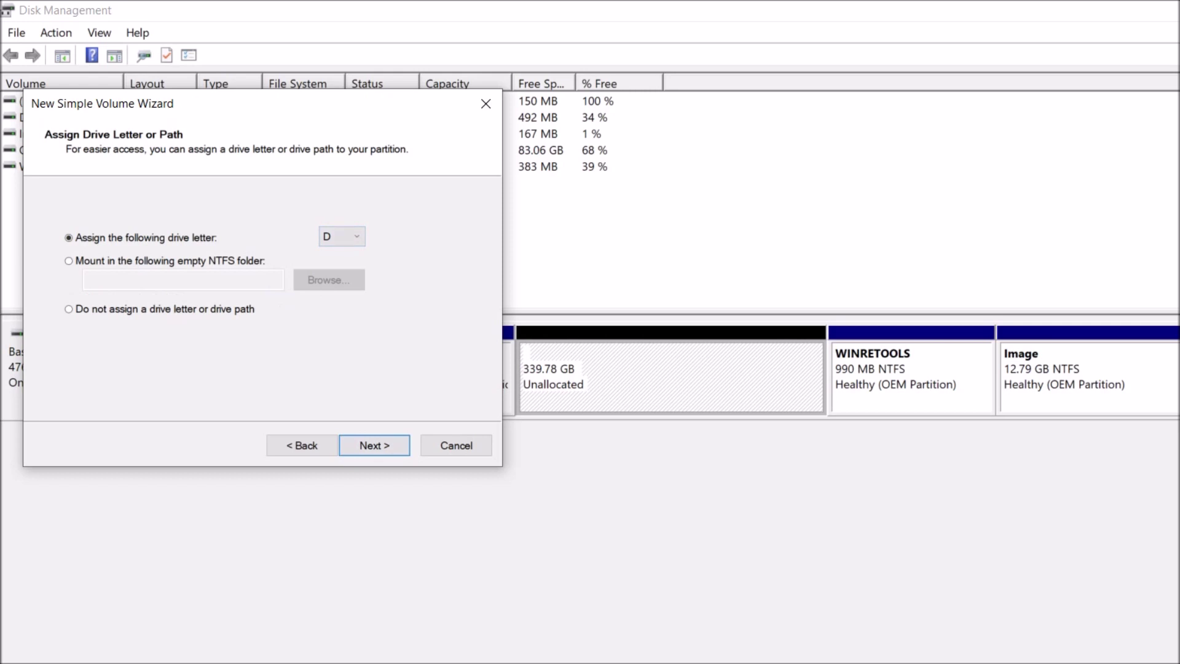
pyautogui.click(385, 446)
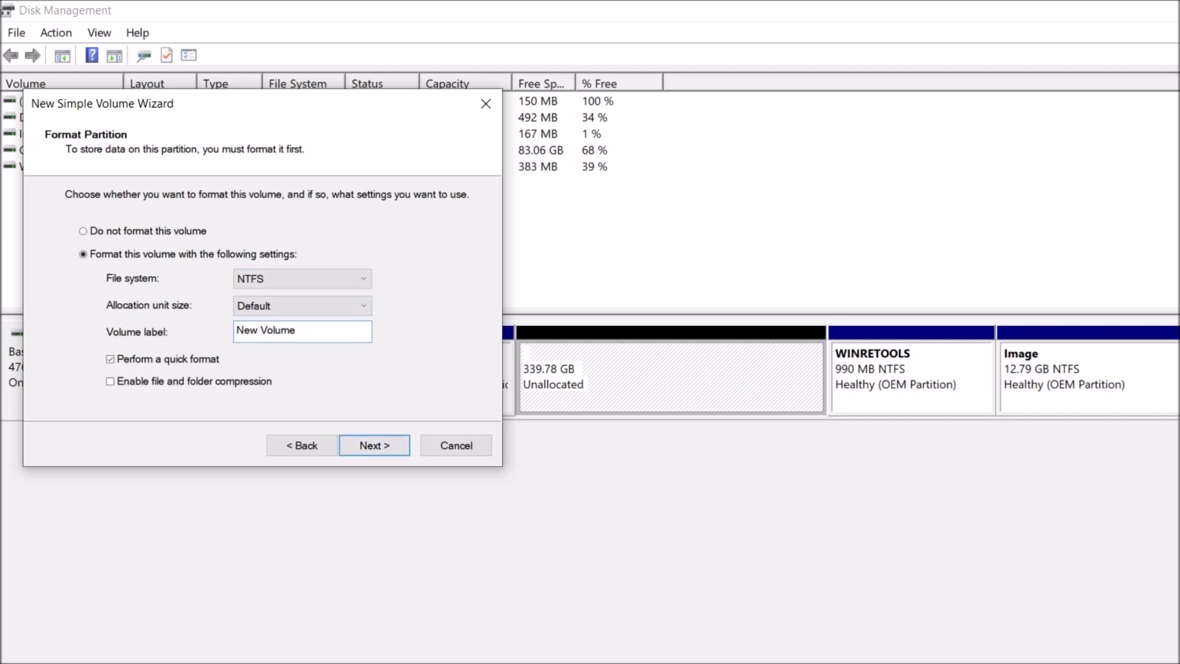
pyautogui.press('BackSpace')
pyautogui.press('BackSpace')
pyautogui.press('BackSpace')
pyautogui.press('BackSpace')
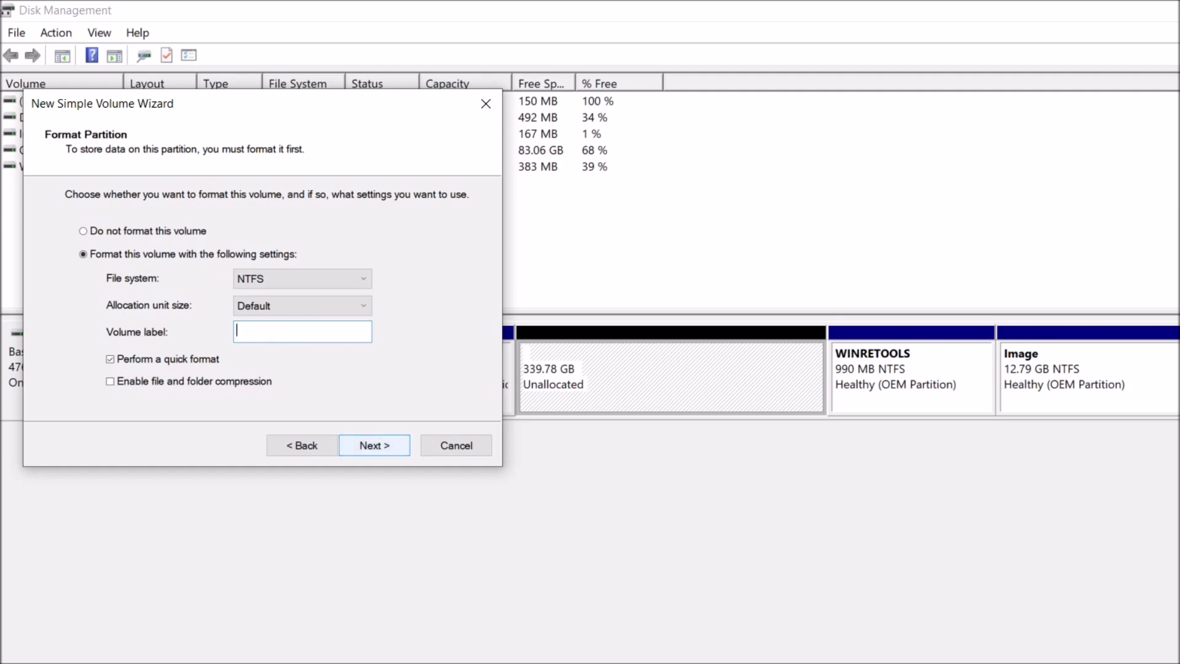
pyautogui.click(375, 444)
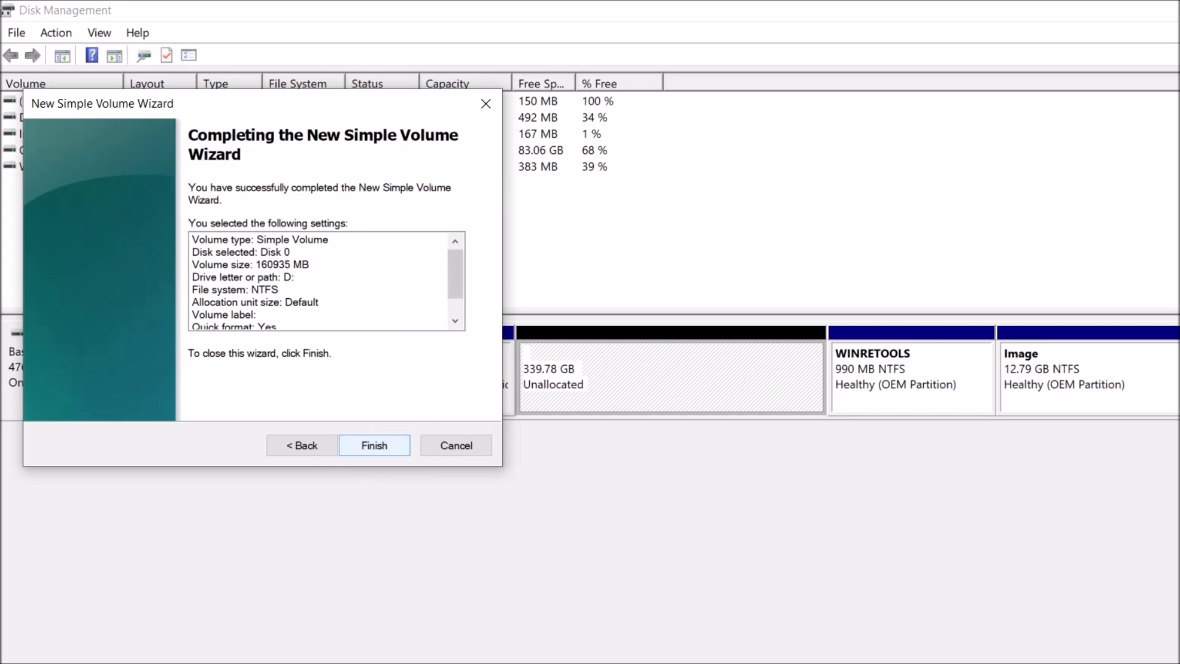
pyautogui.click(375, 445)
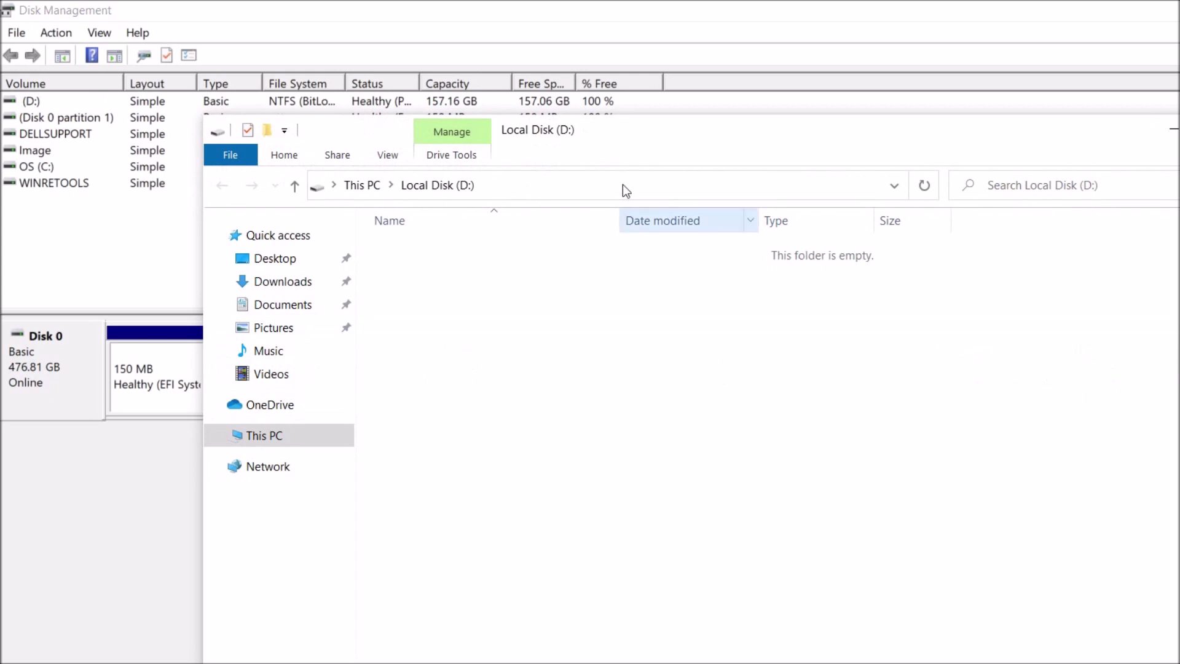
# Close the empty D: window and select the 182.62 GB unallocated space.
pyautogui.hotkey('alt', 'F4')
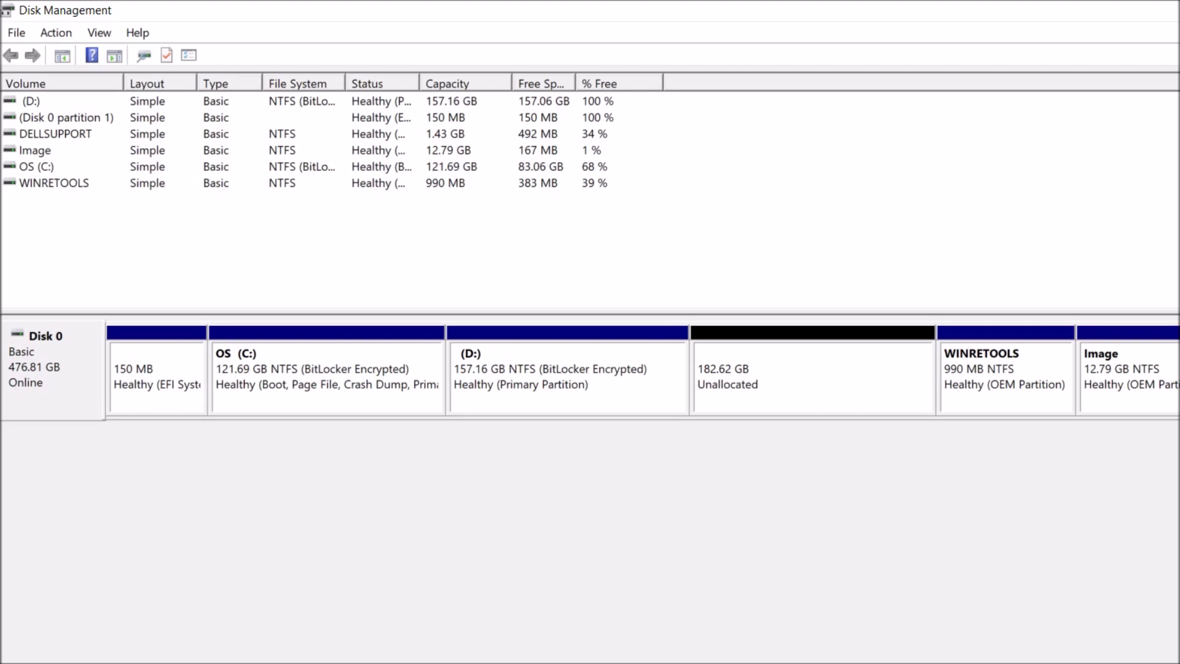
pyautogui.click(812, 377)
# Create an unlabeled NTFS volume E: from all 187000 MB of remaining space.
pyautogui.rightClick(775, 386)
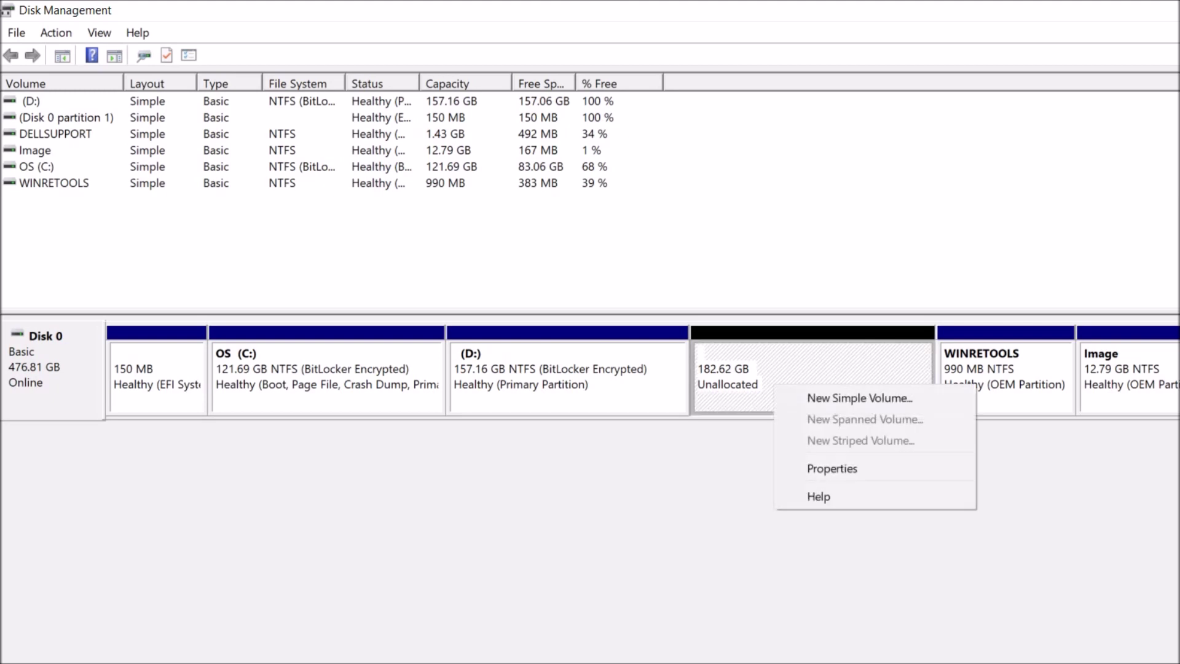
pyautogui.click(806, 396)
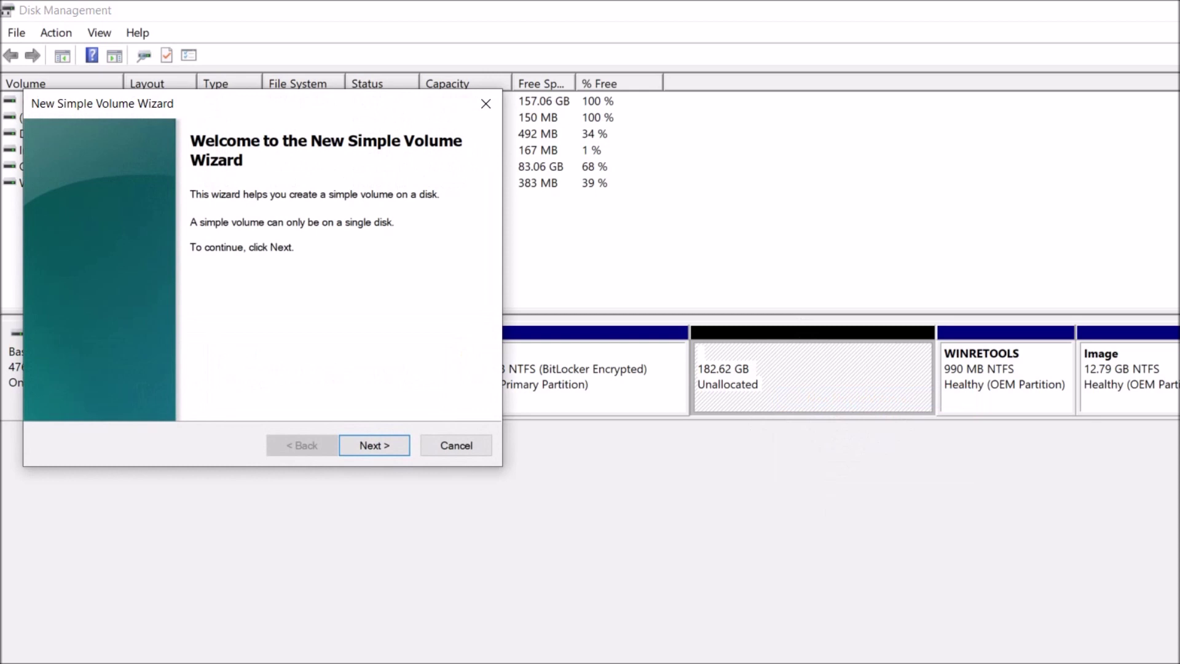
pyautogui.click(392, 445)
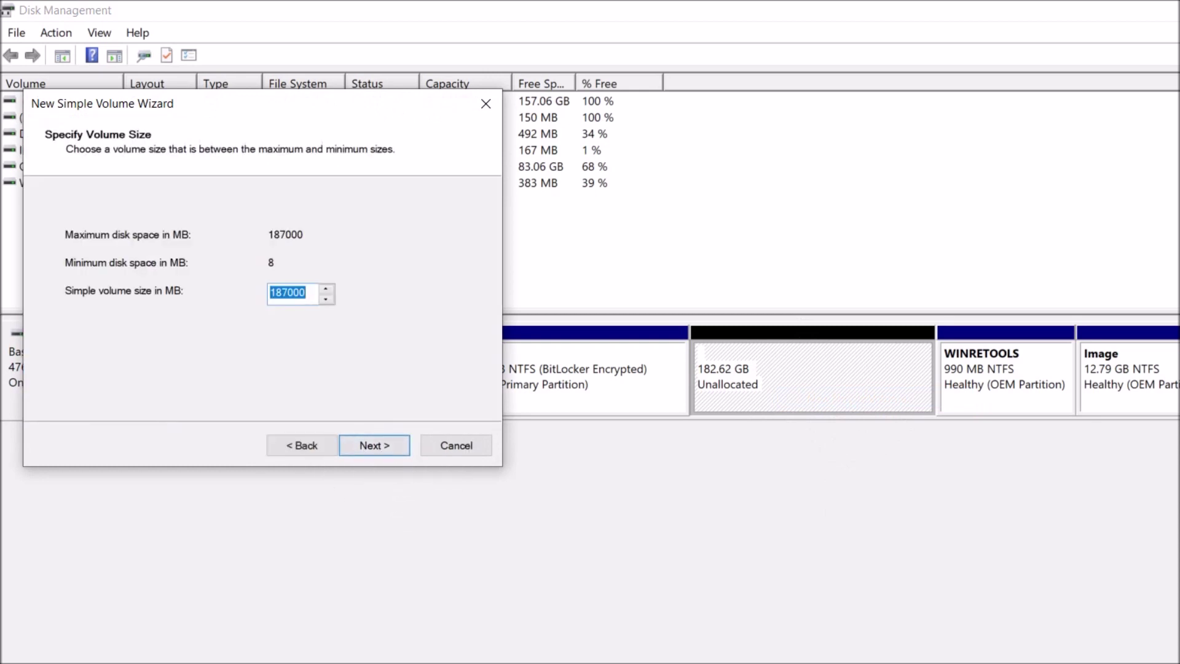
pyautogui.click(375, 446)
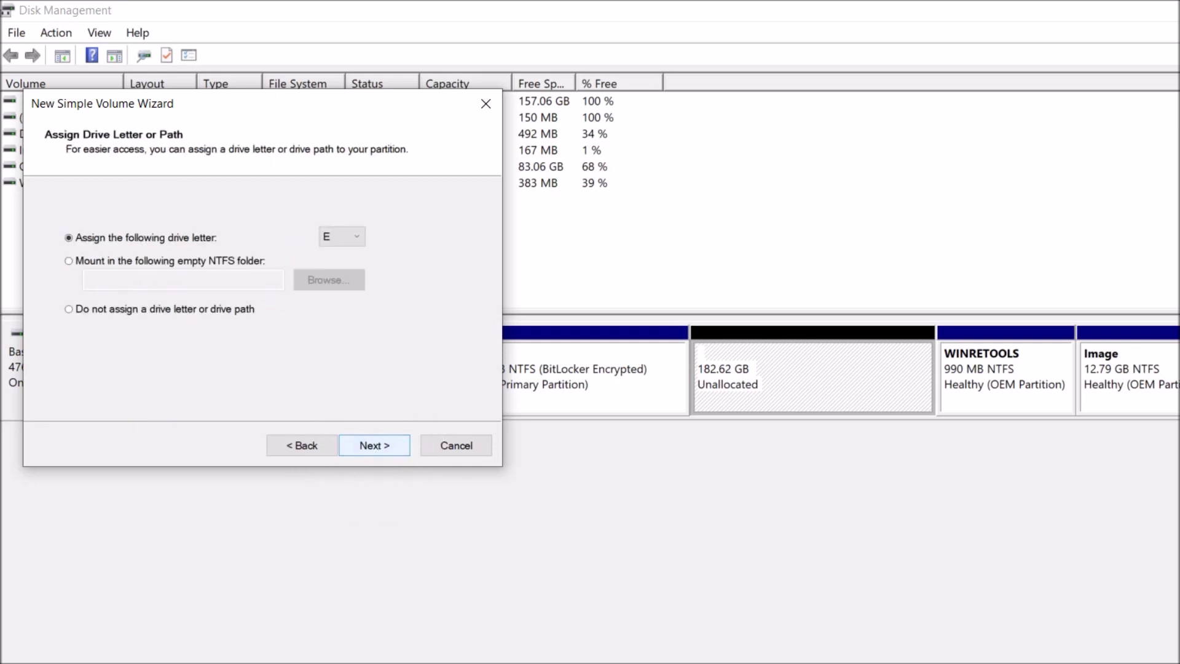
pyautogui.click(375, 445)
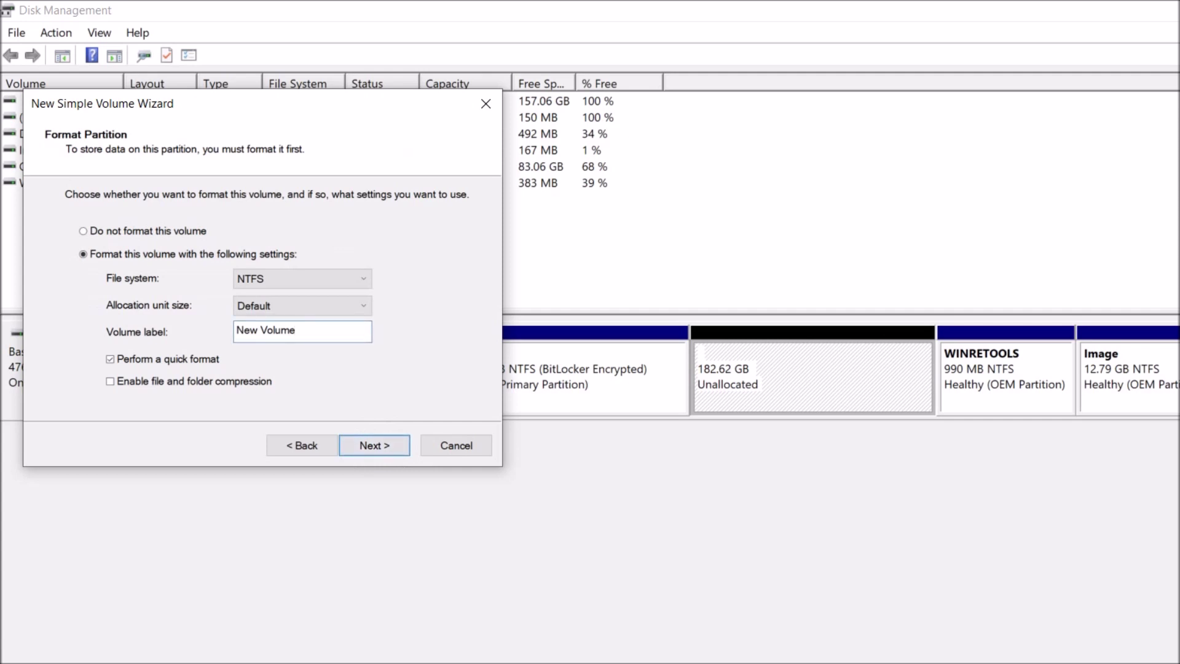
pyautogui.press('BackSpace')
pyautogui.press('BackSpace')
pyautogui.press('BackSpace')
pyautogui.press('BackSpace')
pyautogui.press('BackSpace')
pyautogui.press('BackSpace')
pyautogui.press('BackSpace')
pyautogui.click(375, 445)
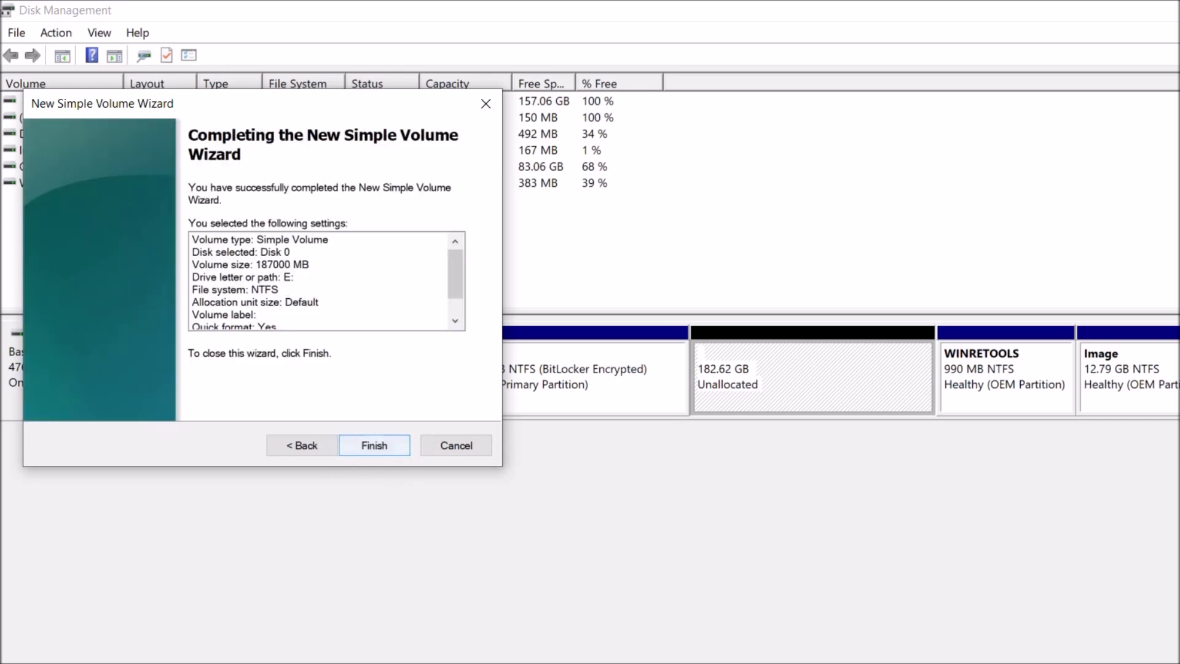
pyautogui.press('Return')
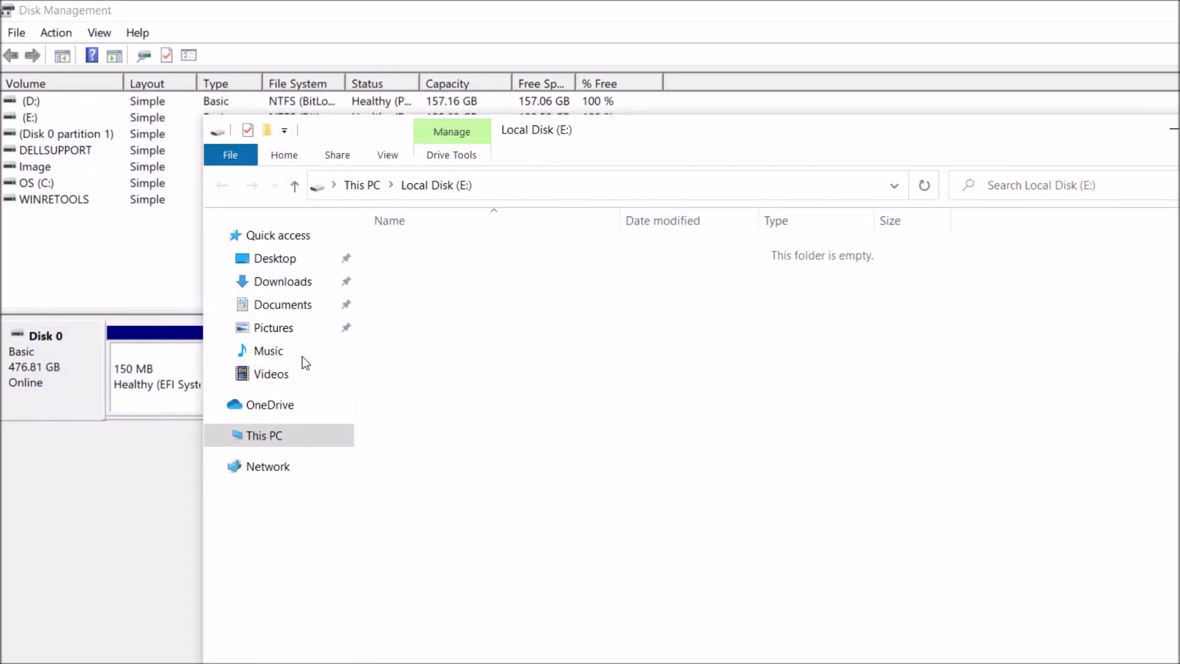
# Close the E: window and check This PC lists drives C:, D: and E:.
pyautogui.hotkey('alt', 'F4')
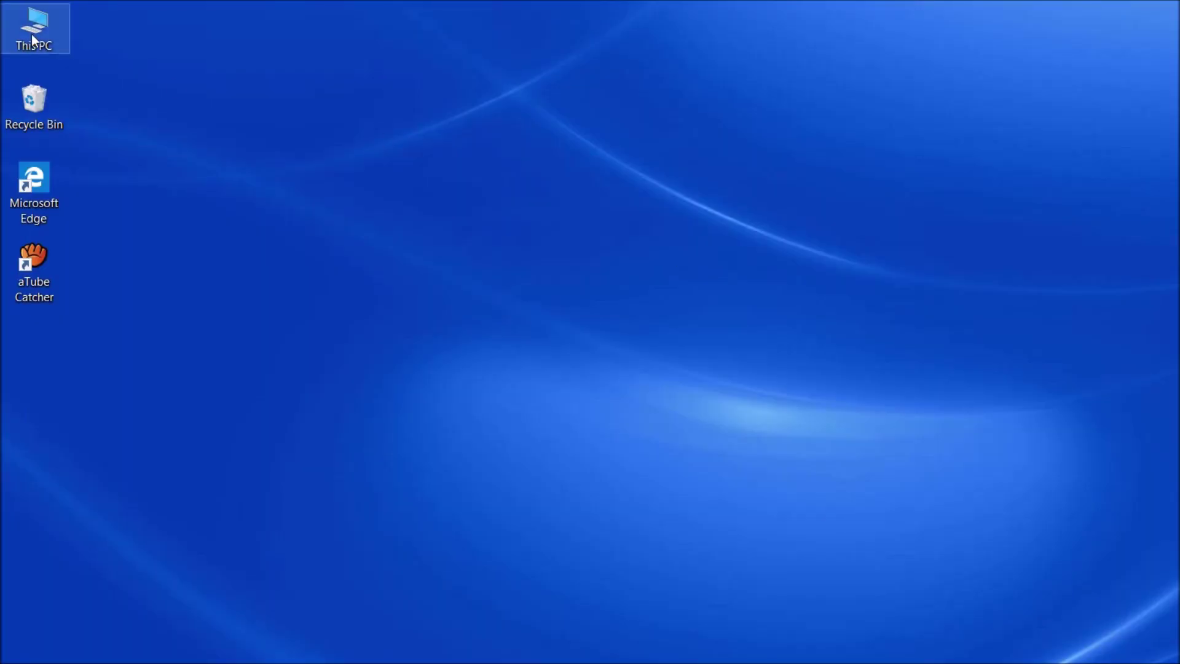
pyautogui.doubleClick(32, 40)
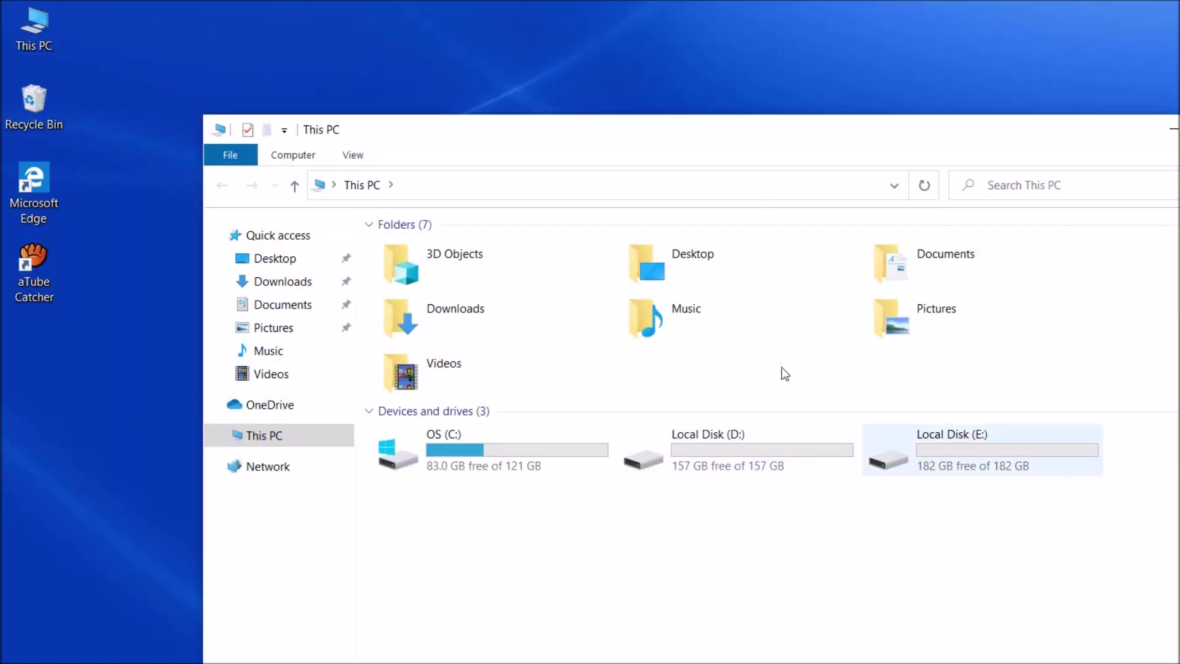